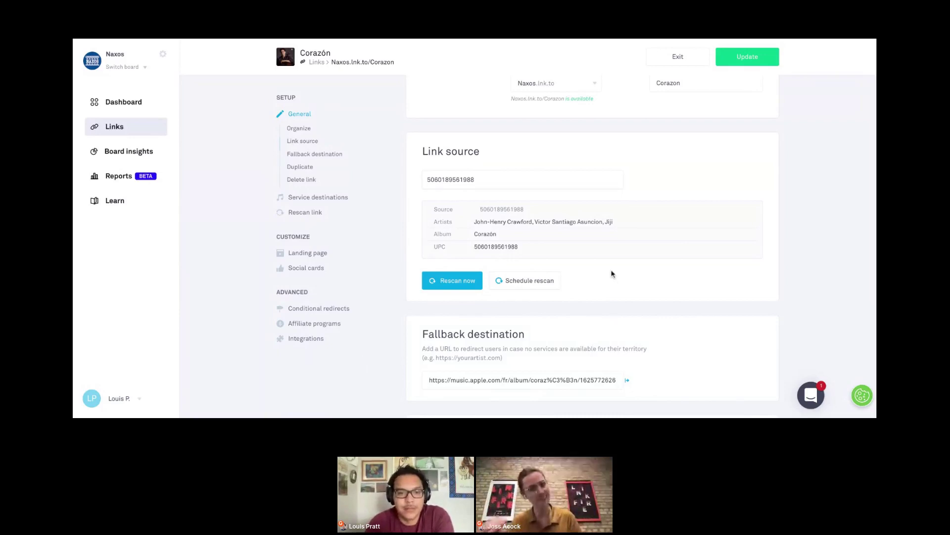
- Review the Corazón link's service destinations, expanding the Apple Music territories and collapsing them again
left_click(319, 197)
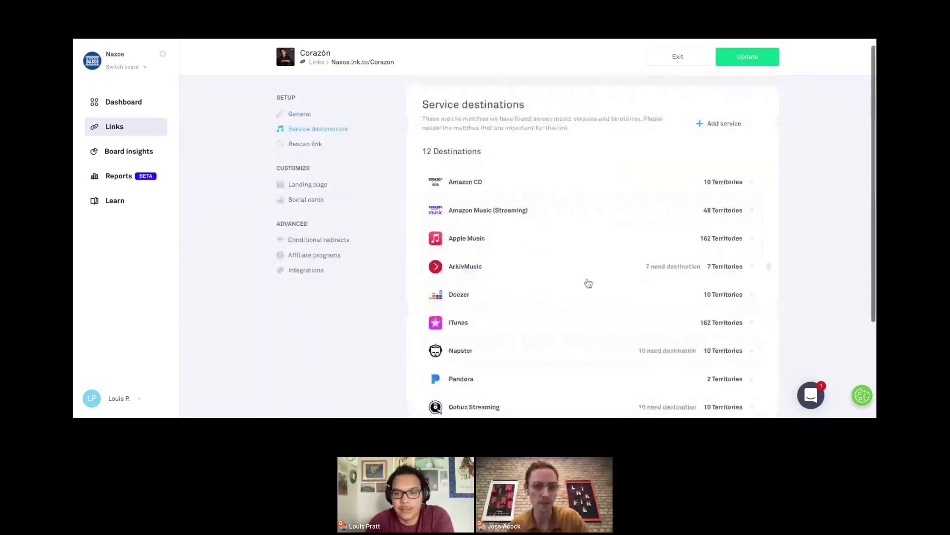
left_click(750, 210)
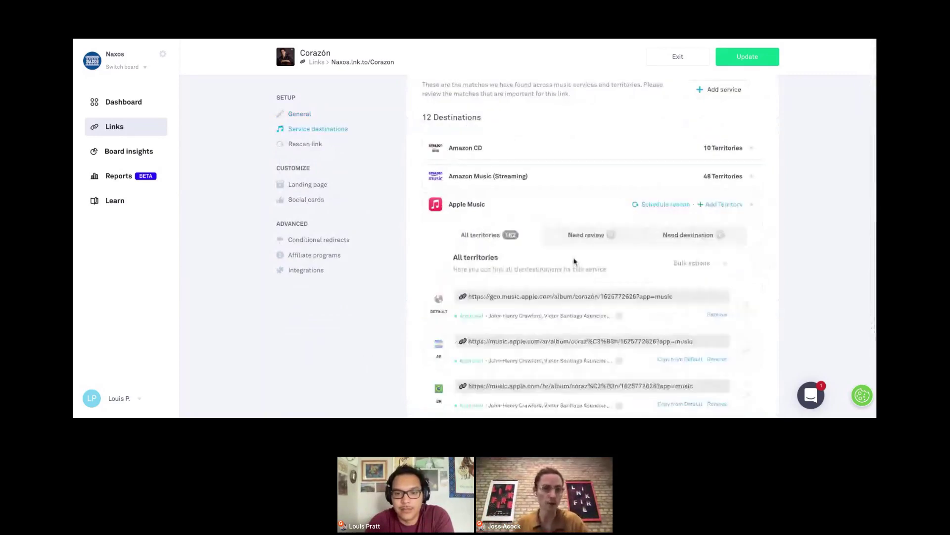
scroll(574, 261, "down", 1)
mouse_move(621, 253)
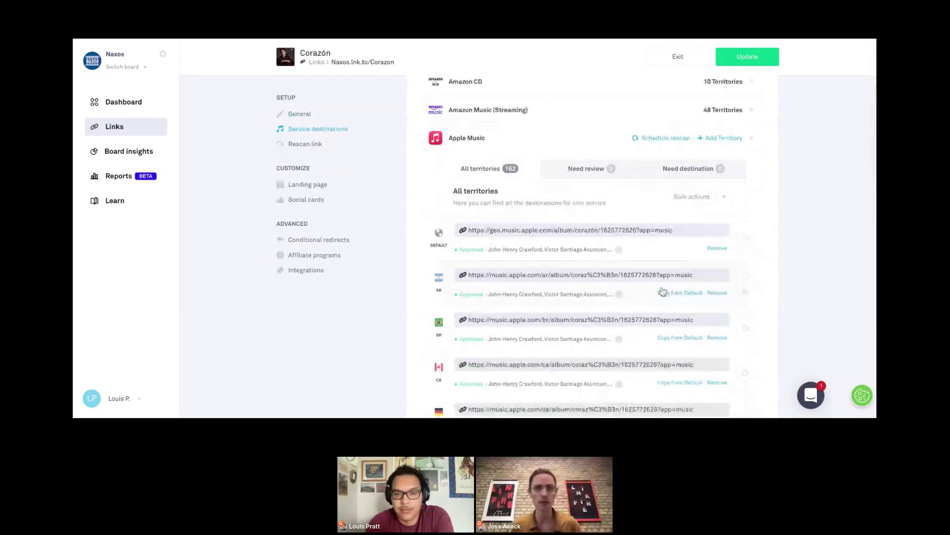
scroll(612, 275, "down", 1)
scroll(592, 294, "up", 1)
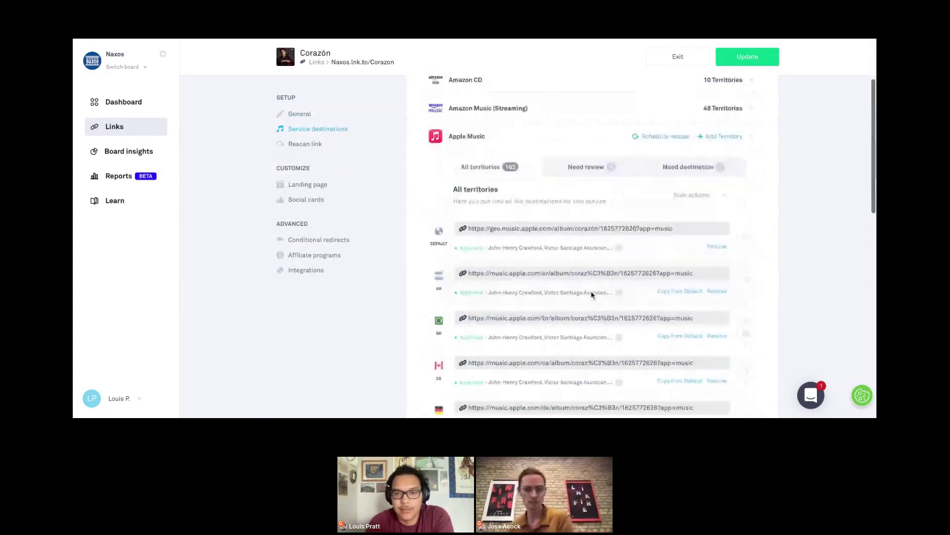
left_click(752, 137)
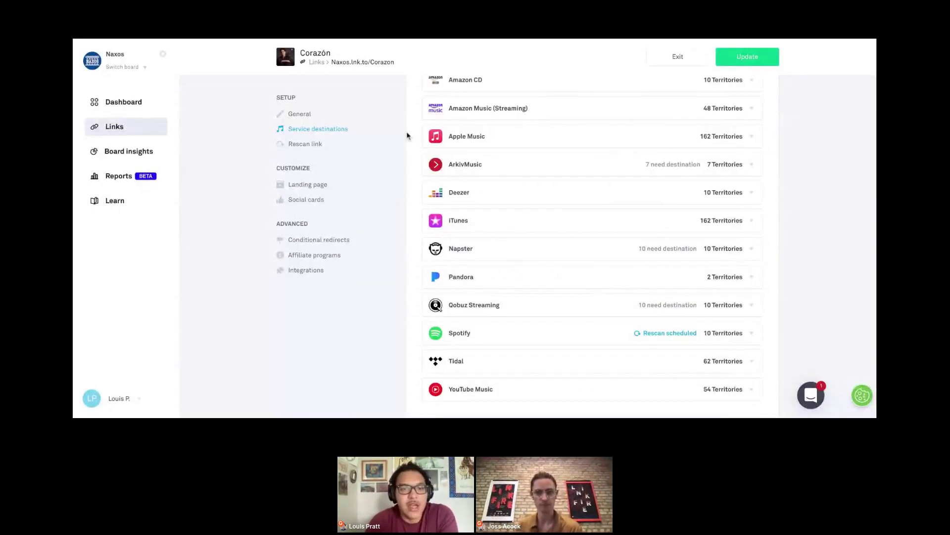
scroll(369, 161, "up", 1)
scroll(330, 187, "up", 3)
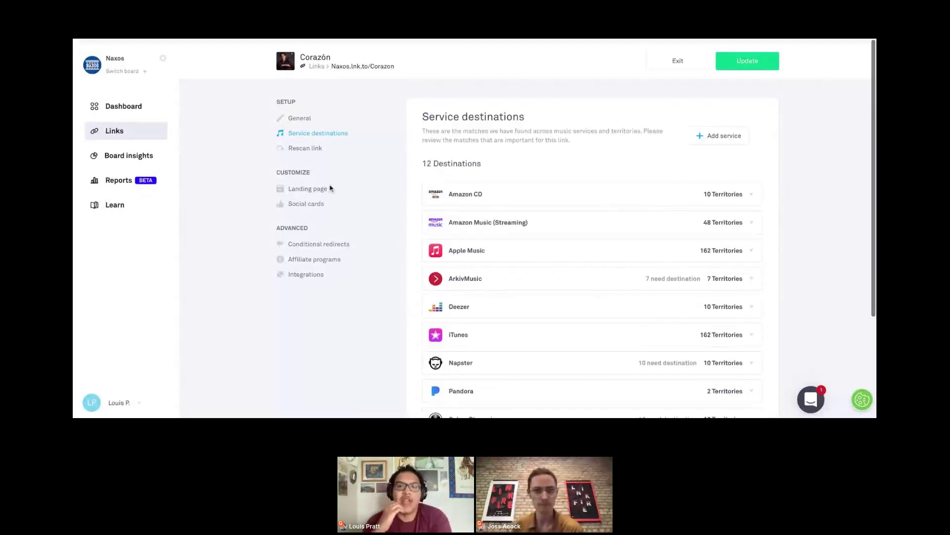
scroll(150, 119, "down", 1)
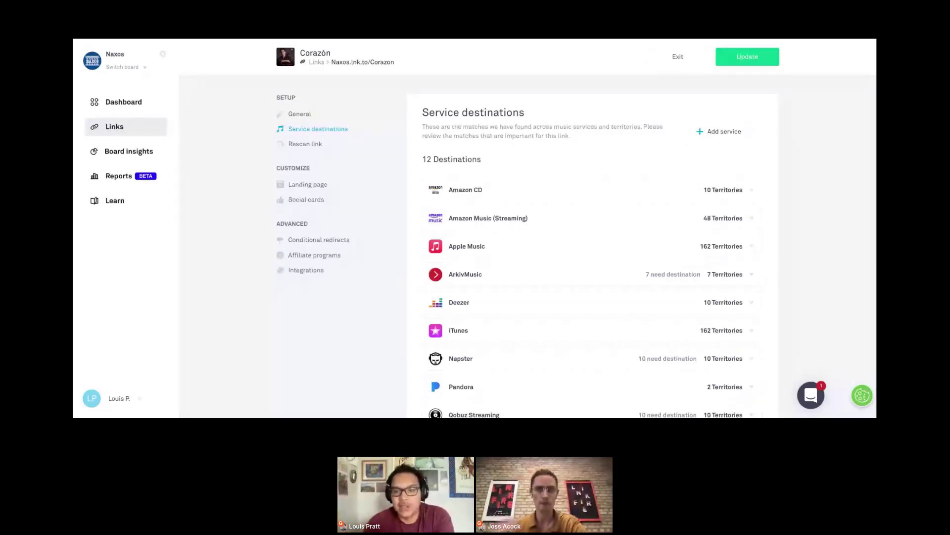
- Go to the link's general settings and examine the title, artists, tags and link address fields under Organize
left_click(317, 114)
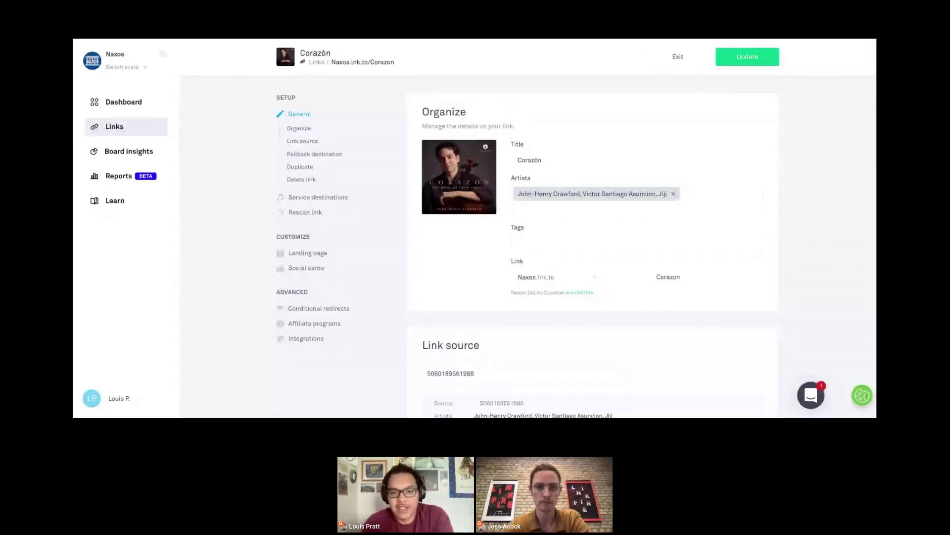
scroll(577, 228, "down", 1)
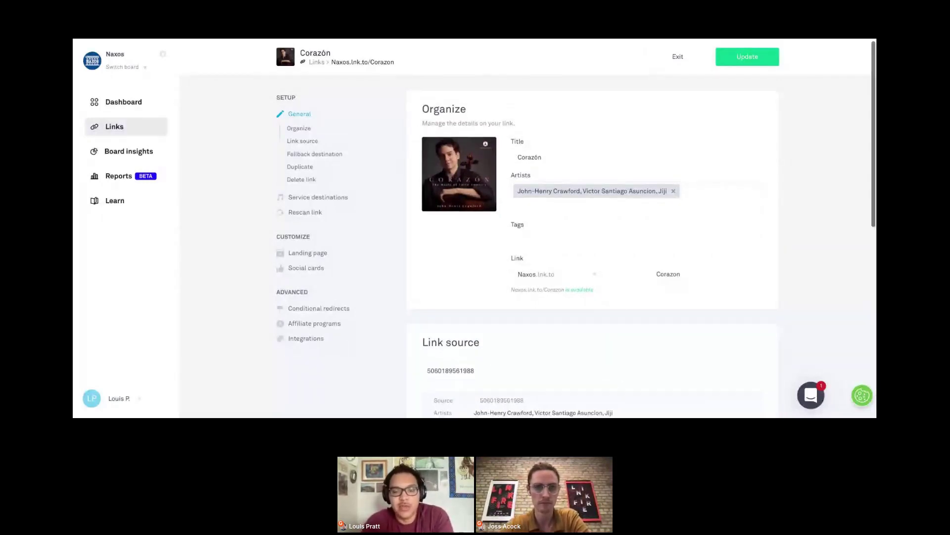
scroll(577, 228, "down", 1)
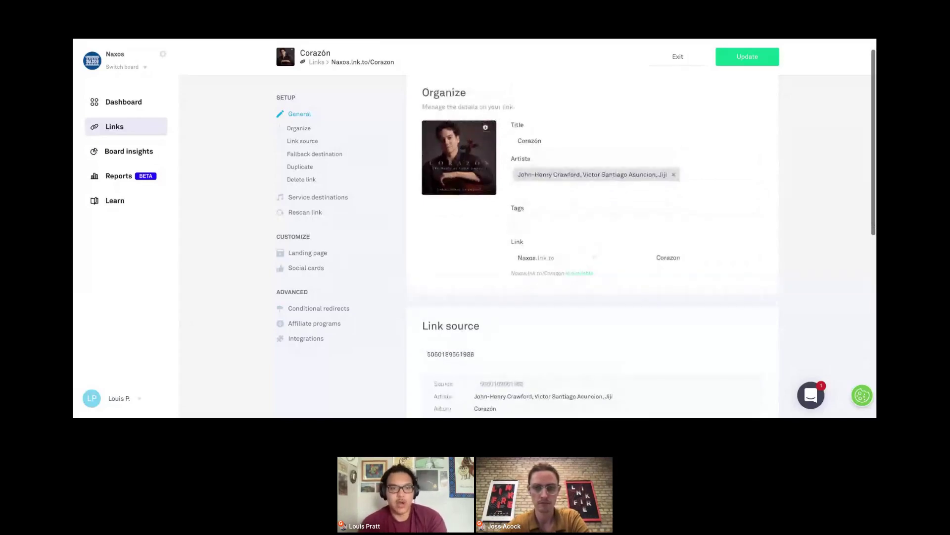
scroll(577, 228, "up", 1)
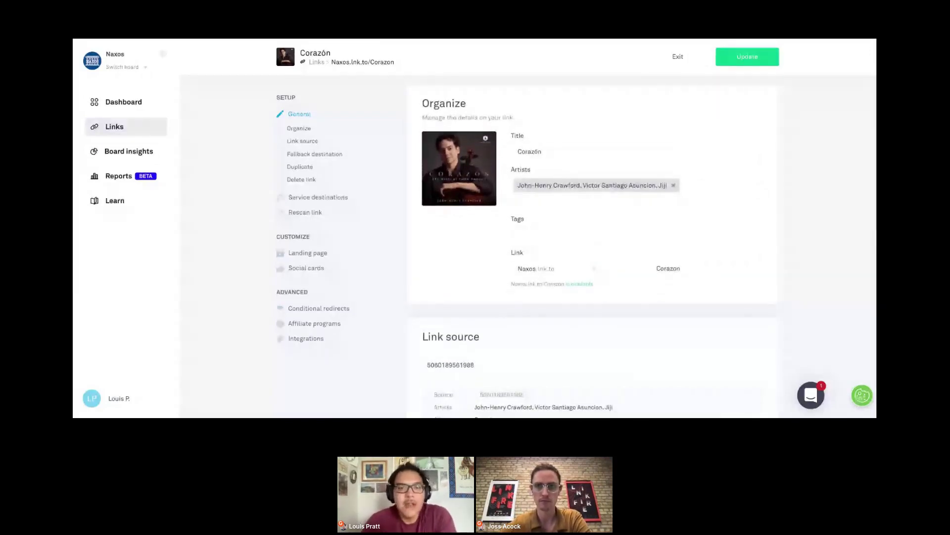
mouse_move(493, 153)
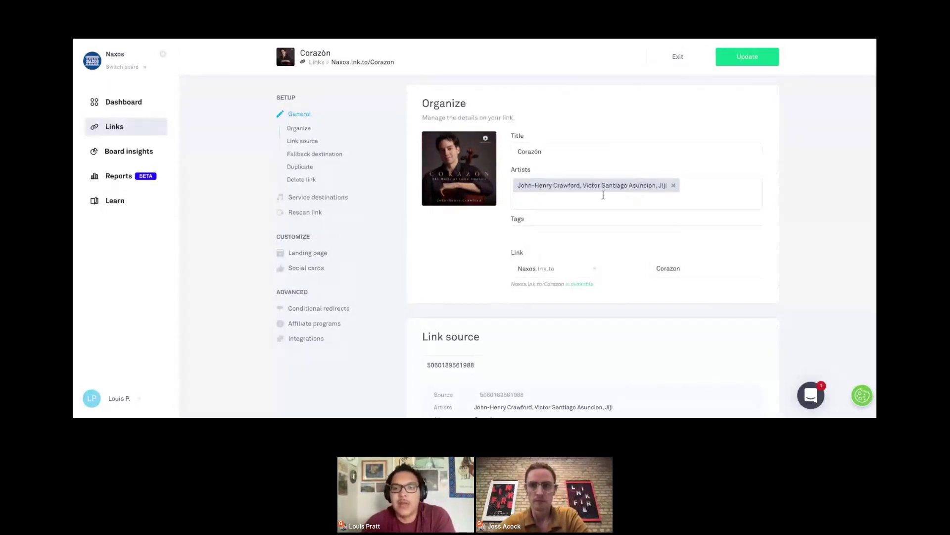
left_click(727, 193)
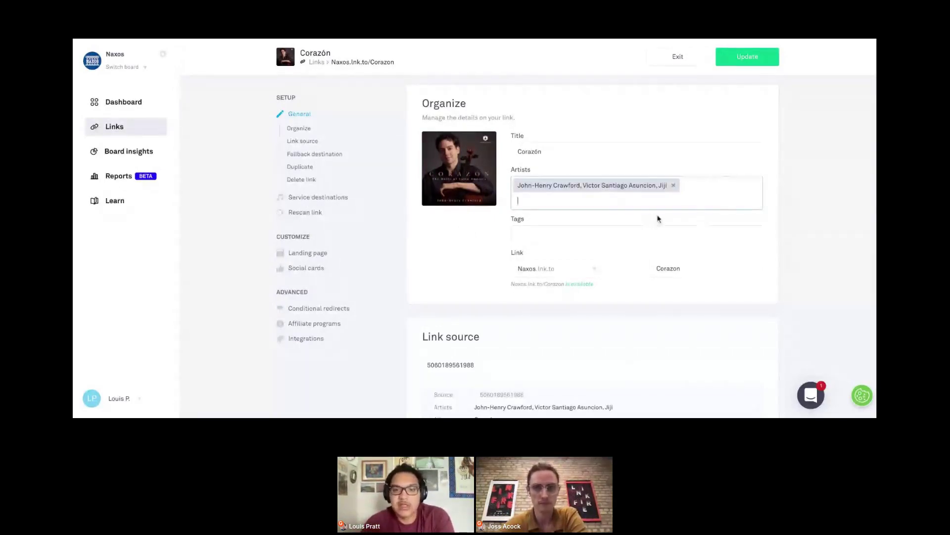
left_click(575, 235)
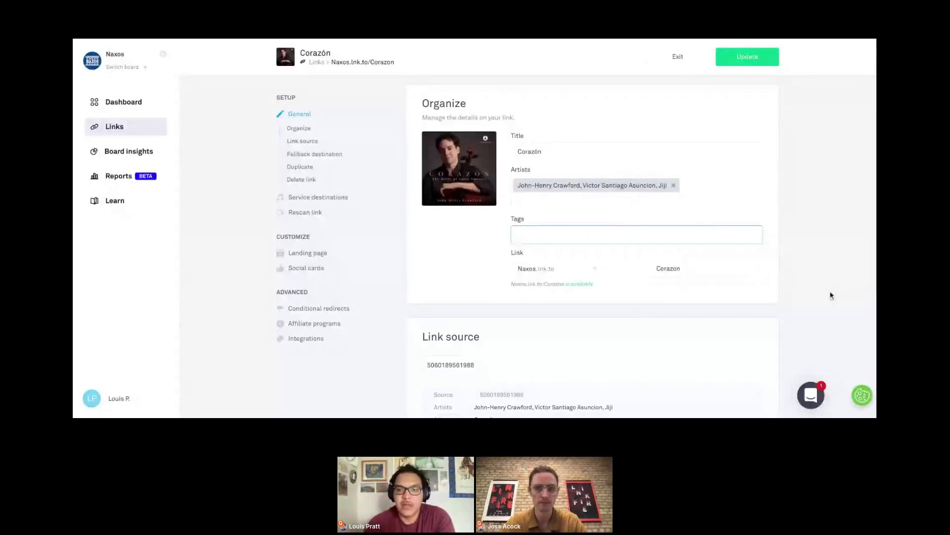
scroll(825, 294, "down", 1)
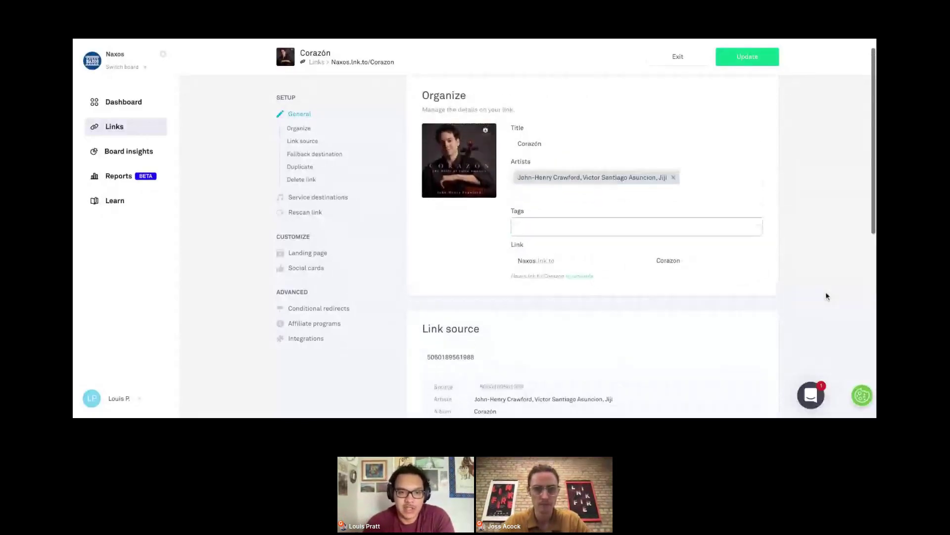
scroll(825, 296, "up", 2)
scroll(642, 229, "down", 1)
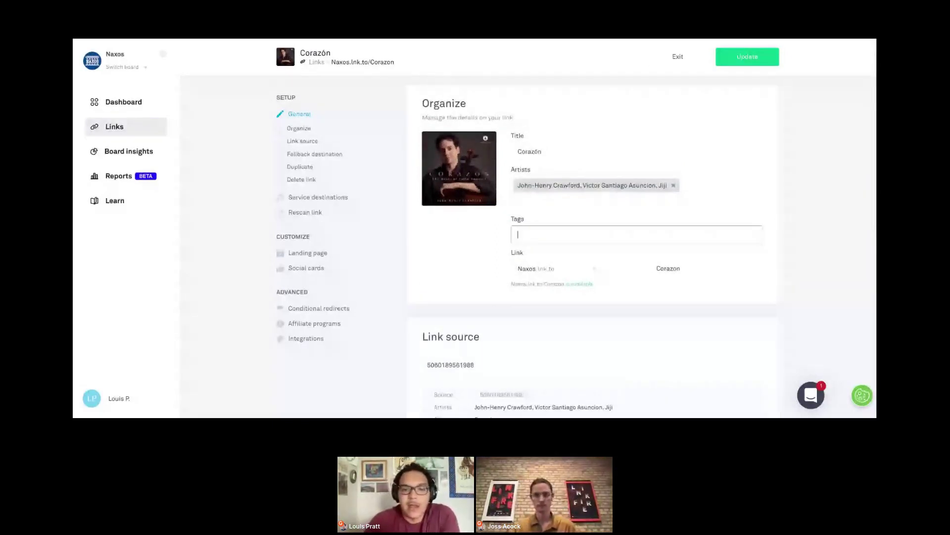
- Examine the link source, fallback destination, duplicate and delete sections of the general settings
scroll(642, 229, "down", 1)
scroll(642, 229, "down", 4)
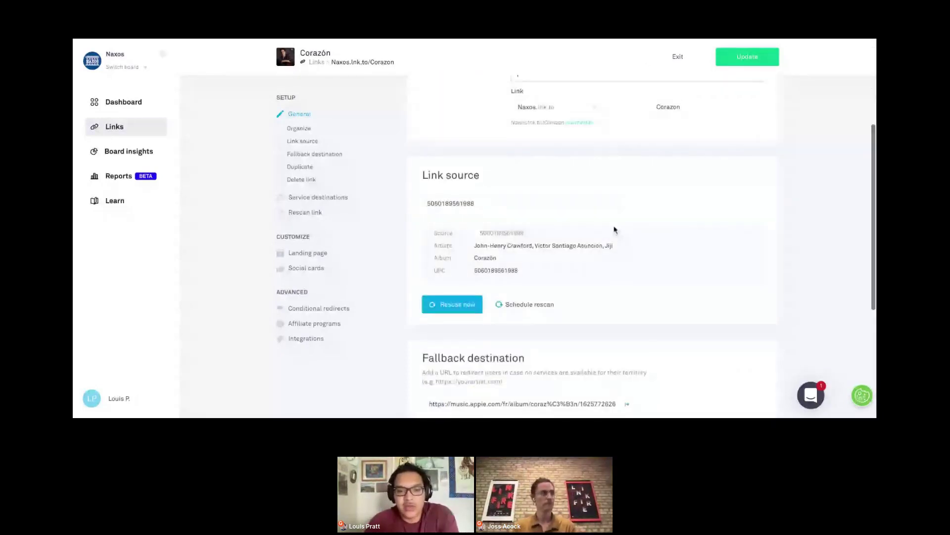
scroll(613, 291, "down", 2)
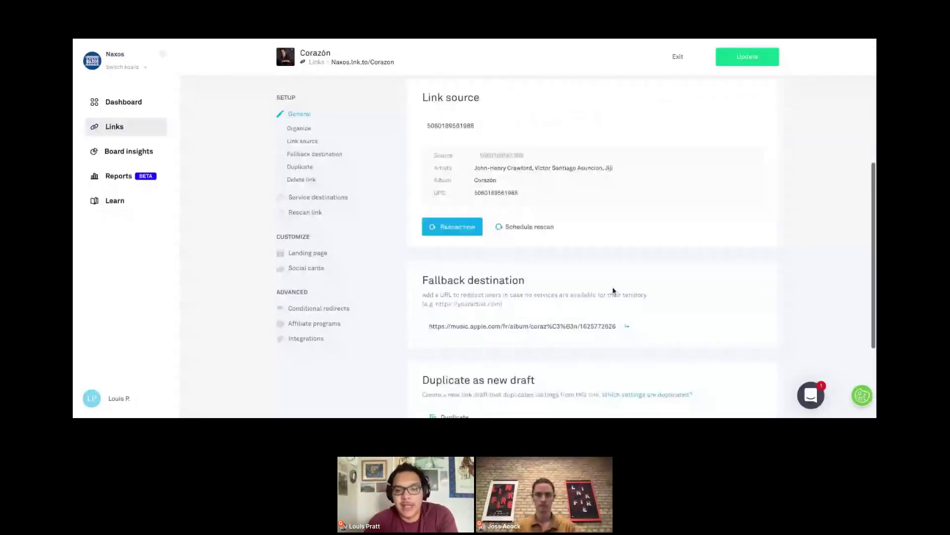
scroll(614, 291, "down", 1)
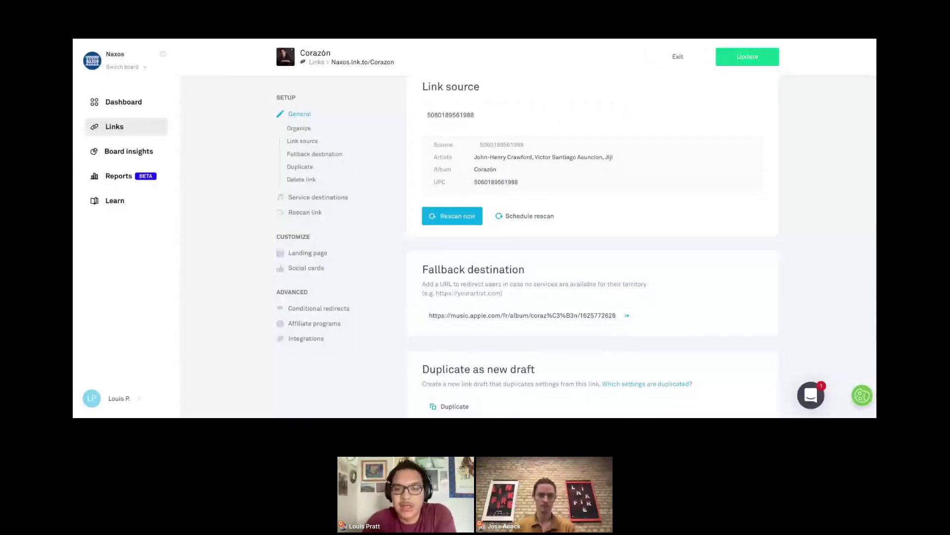
scroll(592, 242, "down", 2)
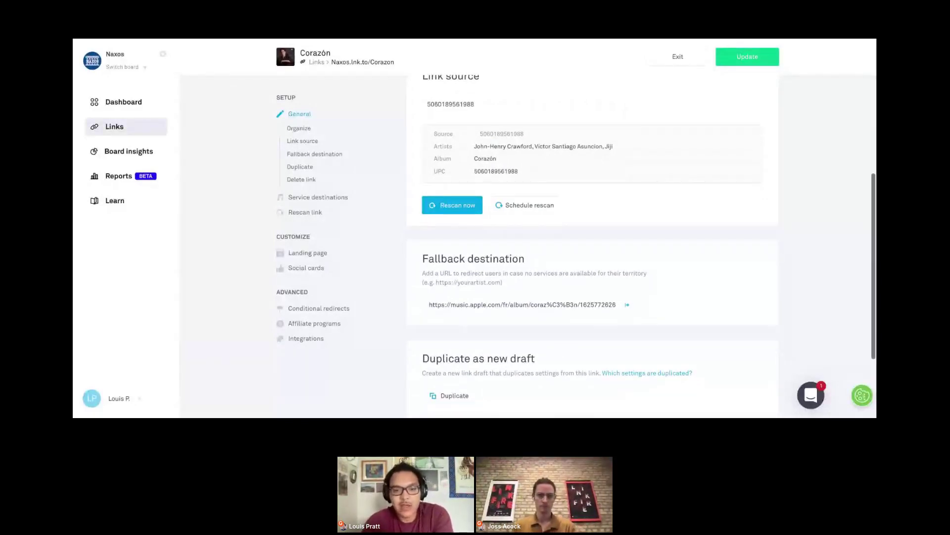
scroll(705, 279, "down", 1)
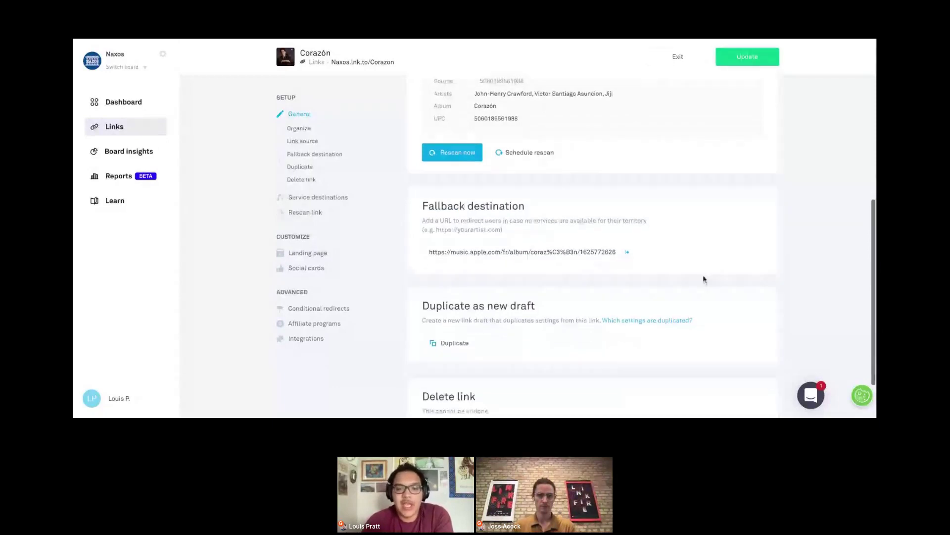
scroll(704, 280, "down", 2)
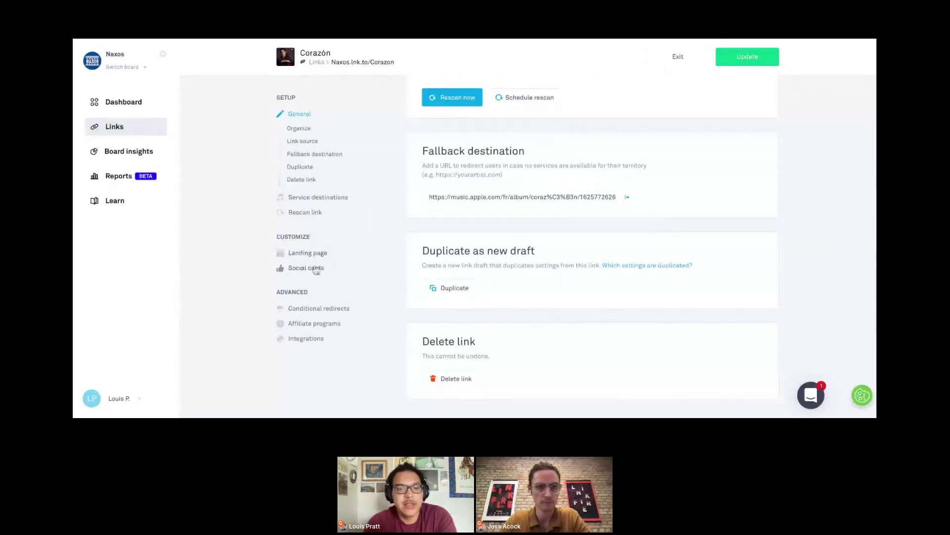
- Enable Schedule rescan in the link's rescan settings and look through the services that can be rescanned
left_click(304, 212)
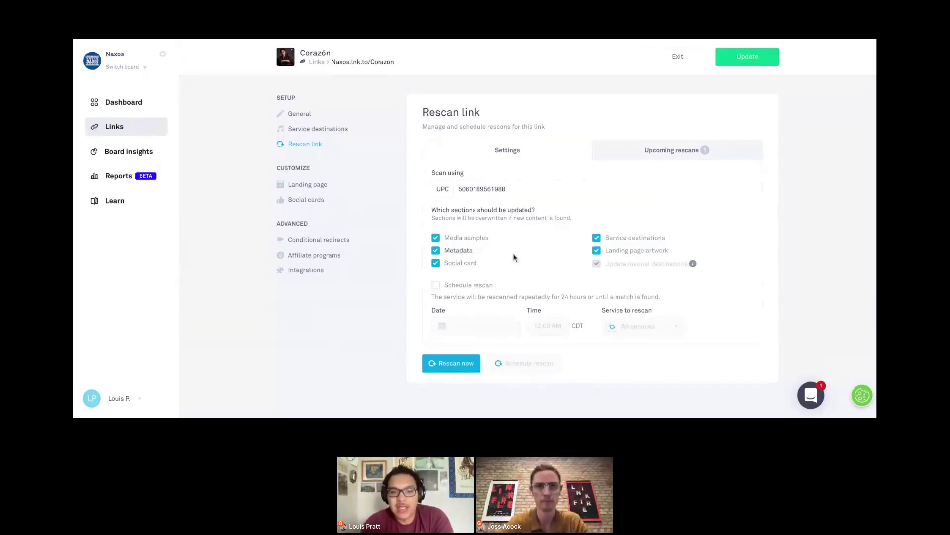
left_click(435, 287)
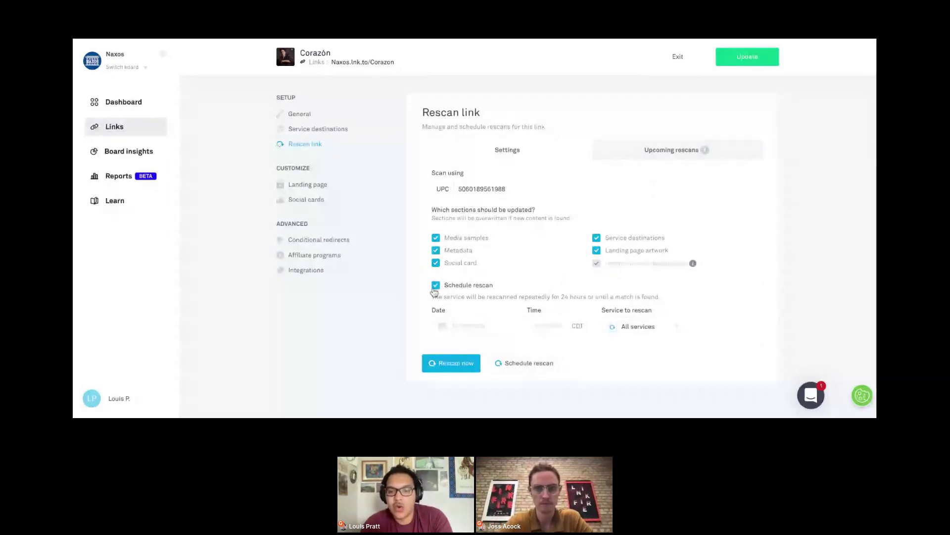
left_click(657, 344)
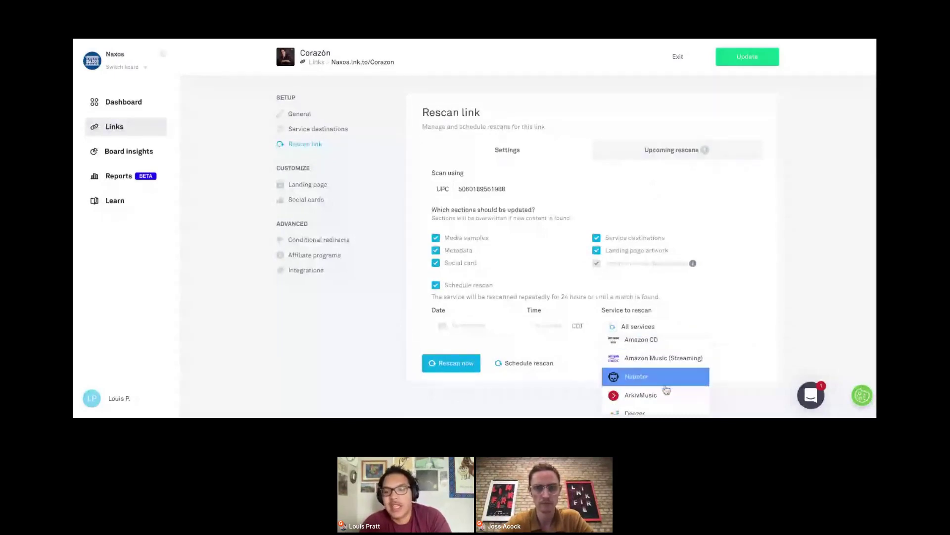
scroll(667, 390, "up", 1)
left_click(736, 295)
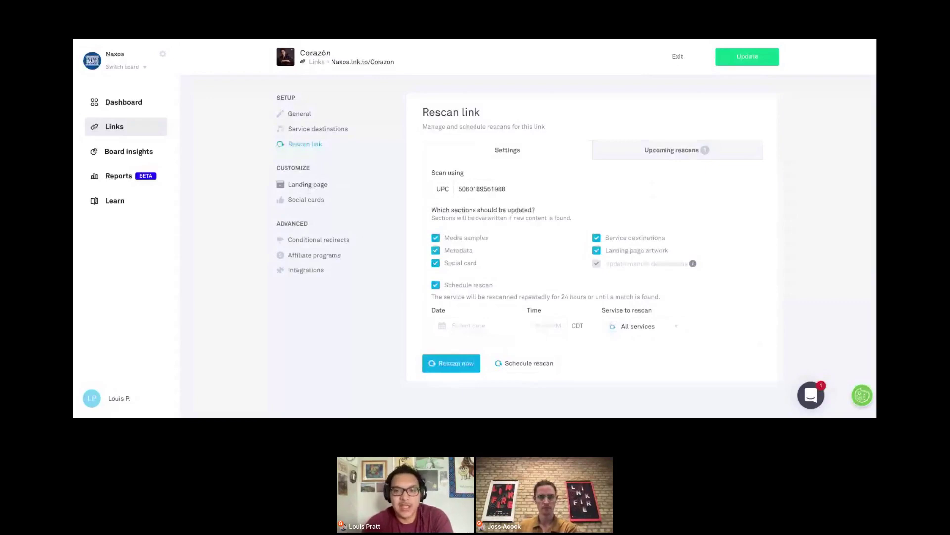
- Open the link's landing page editor and look over the default territory's page preview
left_click(307, 184)
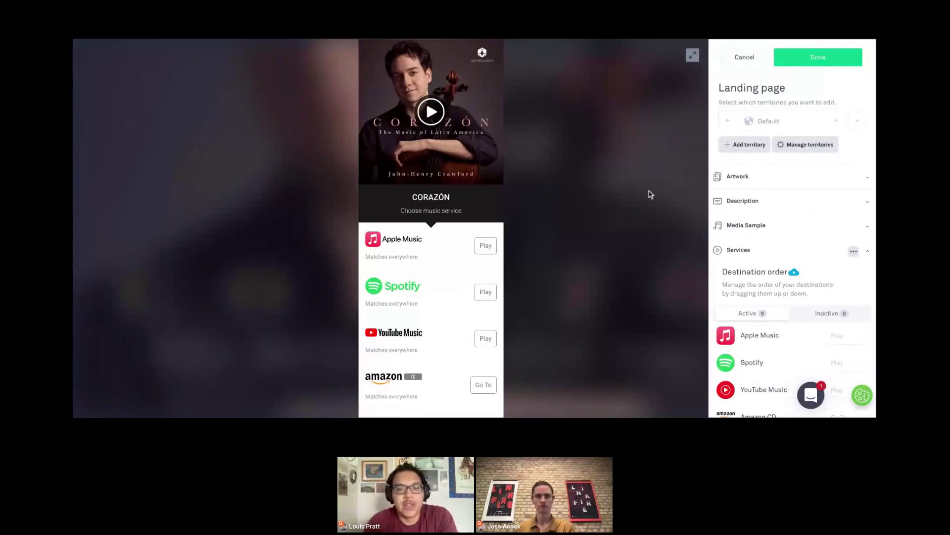
left_click(744, 57)
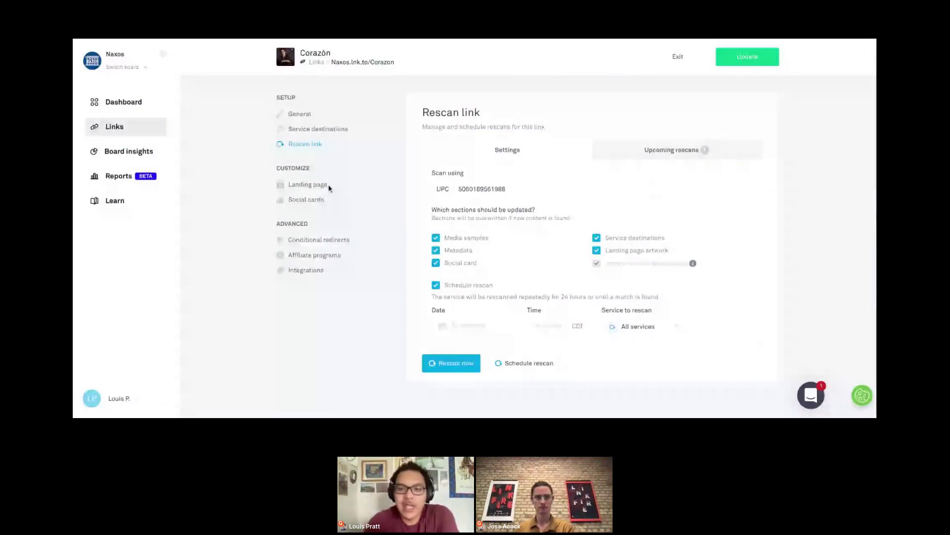
left_click(329, 187)
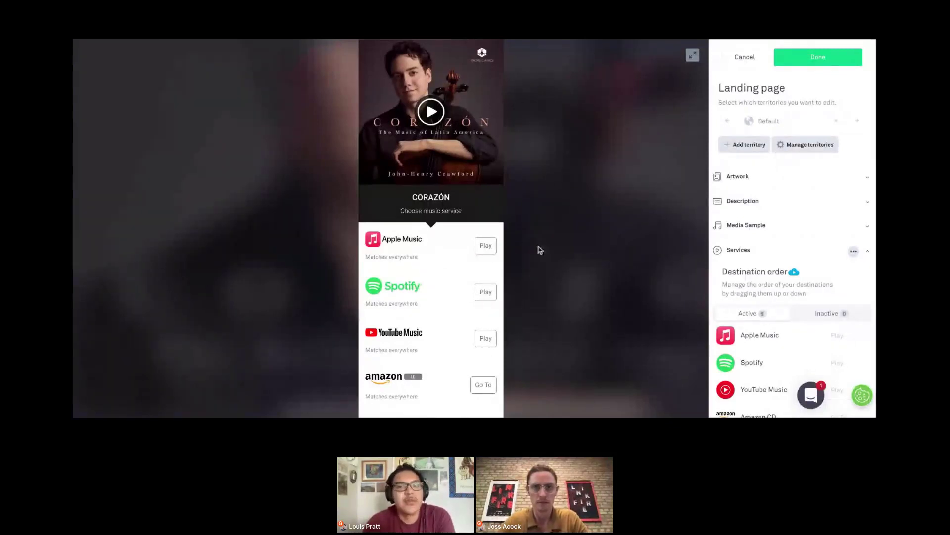
scroll(433, 286, "down", 1)
scroll(430, 282, "down", 5)
scroll(431, 283, "up", 5)
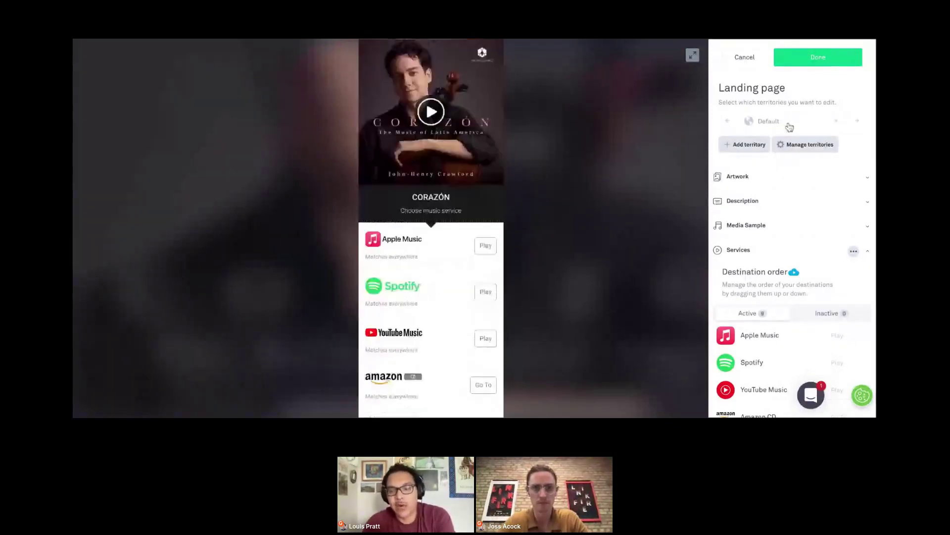
- Switch the landing page preview from the default territory to Germany and look through its music services
left_click(789, 128)
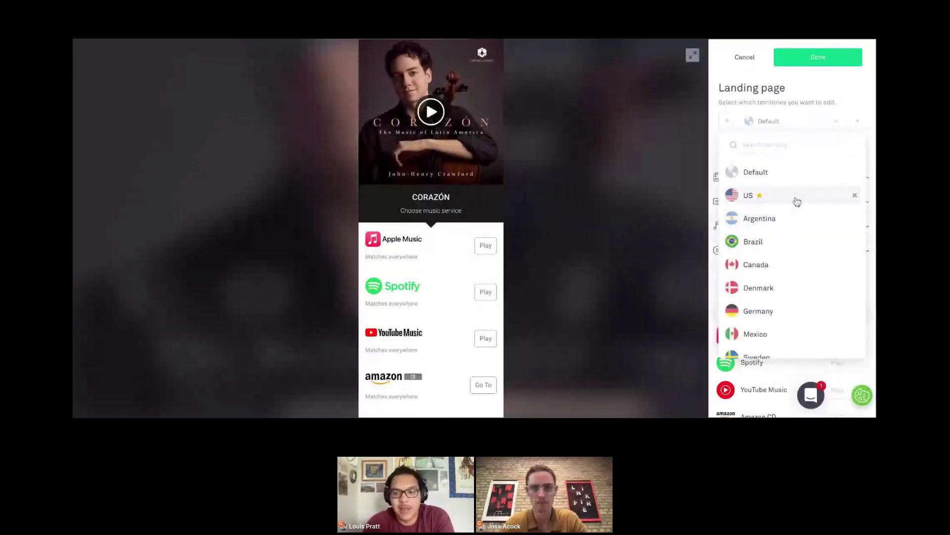
scroll(787, 262, "down", 1)
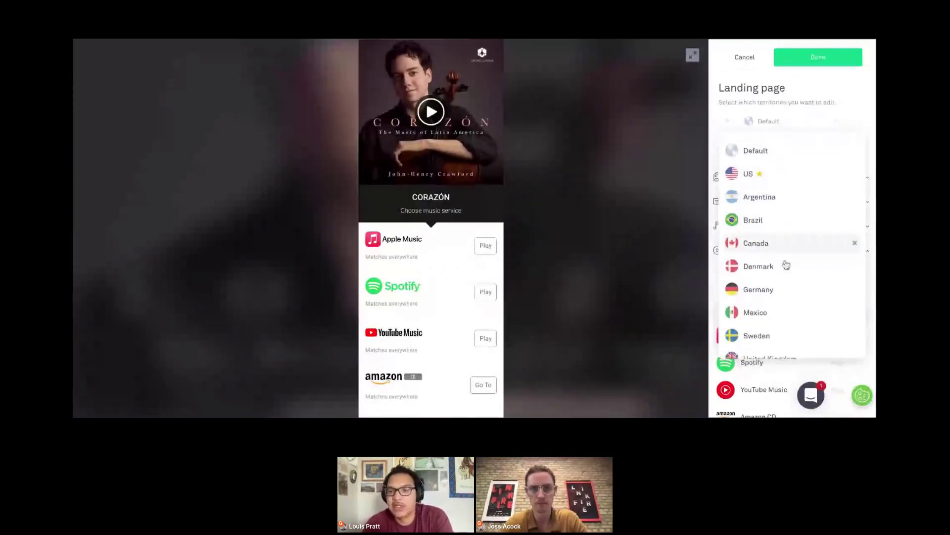
scroll(786, 265, "down", 1)
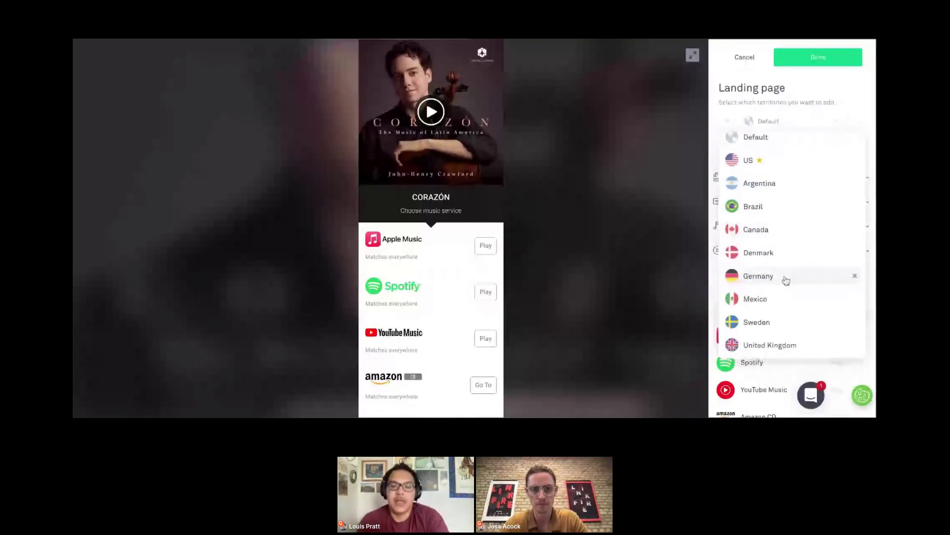
left_click(786, 279)
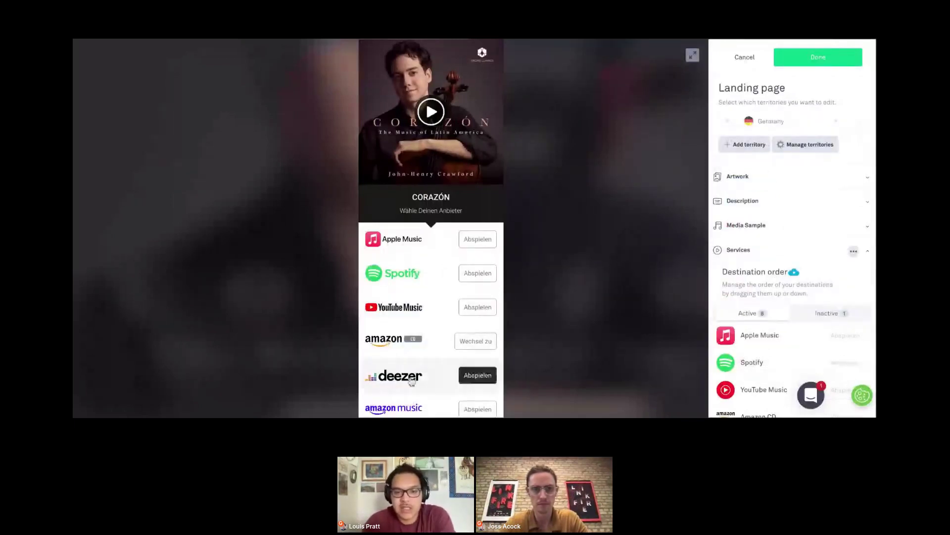
scroll(412, 379, "down", 3)
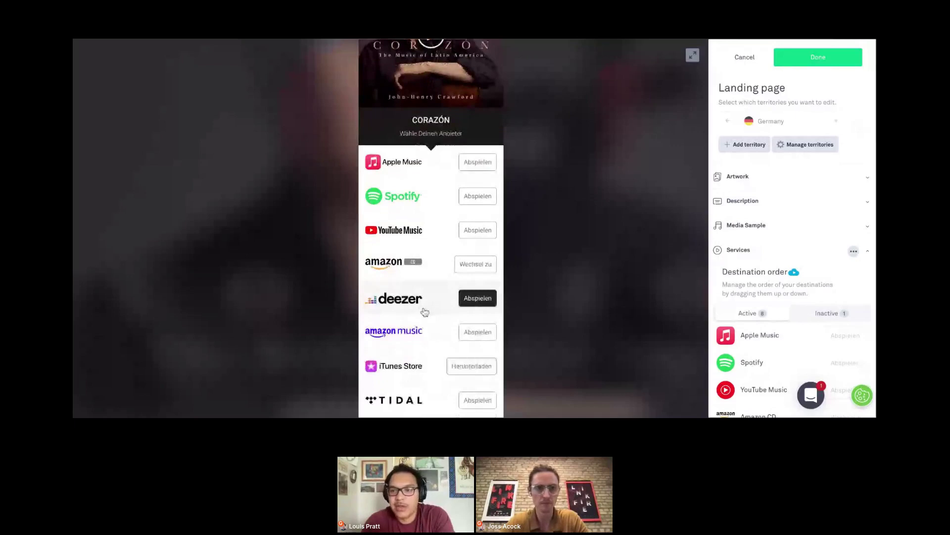
- Switch the landing page preview from Germany to Mexico and look through the localized music service list
scroll(425, 312, "up", 3)
scroll(490, 266, "down", 1)
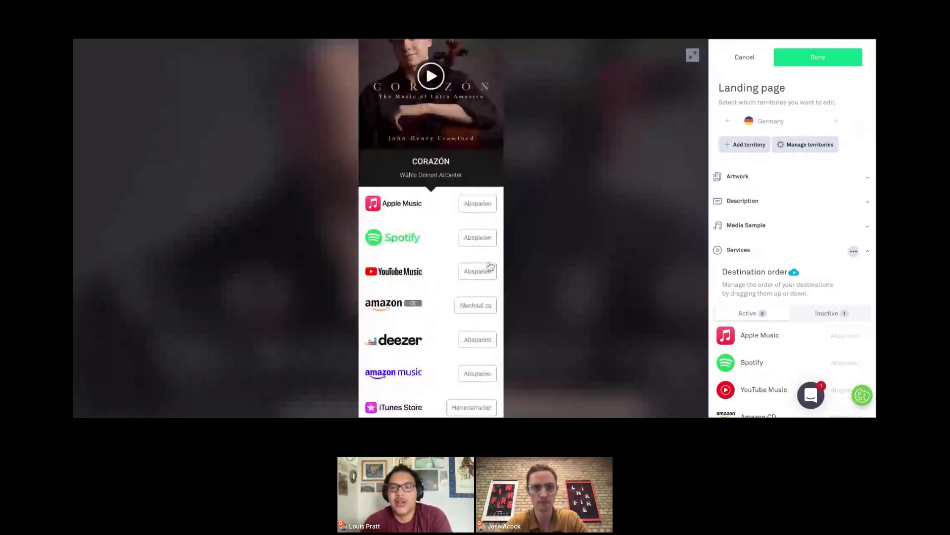
left_click(805, 127)
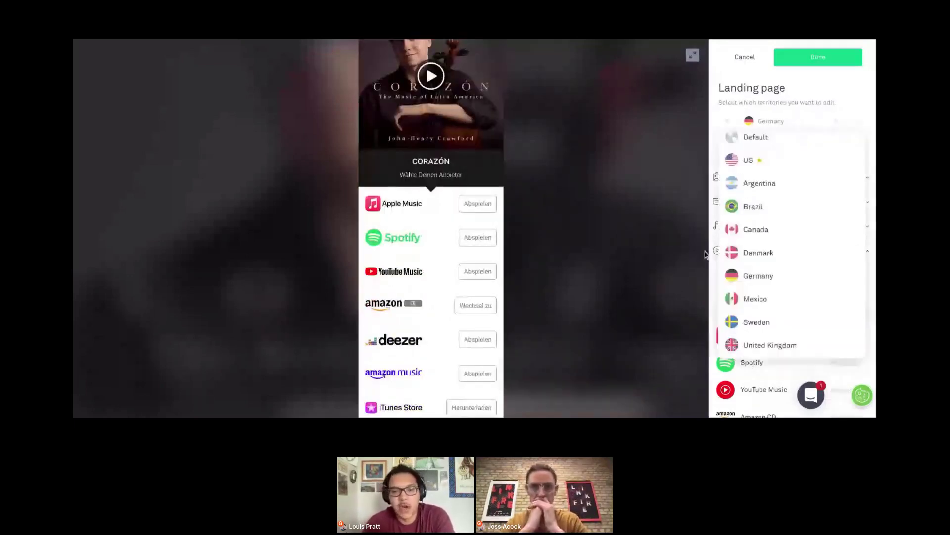
left_click(781, 299)
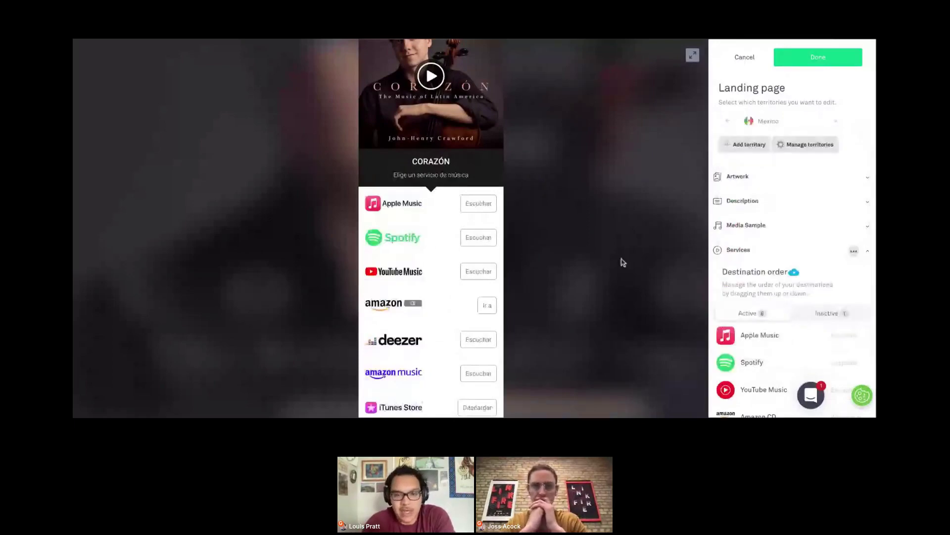
scroll(458, 290, "down", 1)
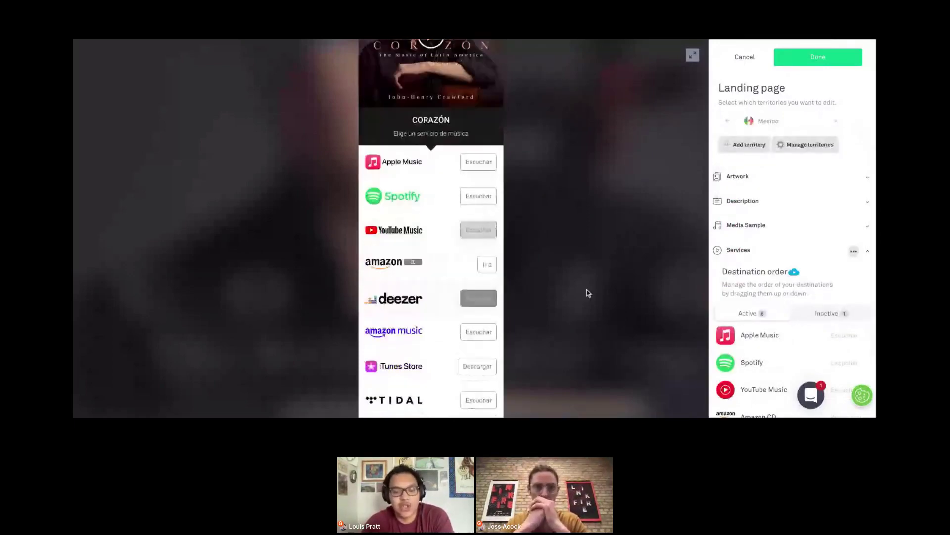
- Return the landing page to the default territory and examine its media sample choices and description fields
left_click(749, 147)
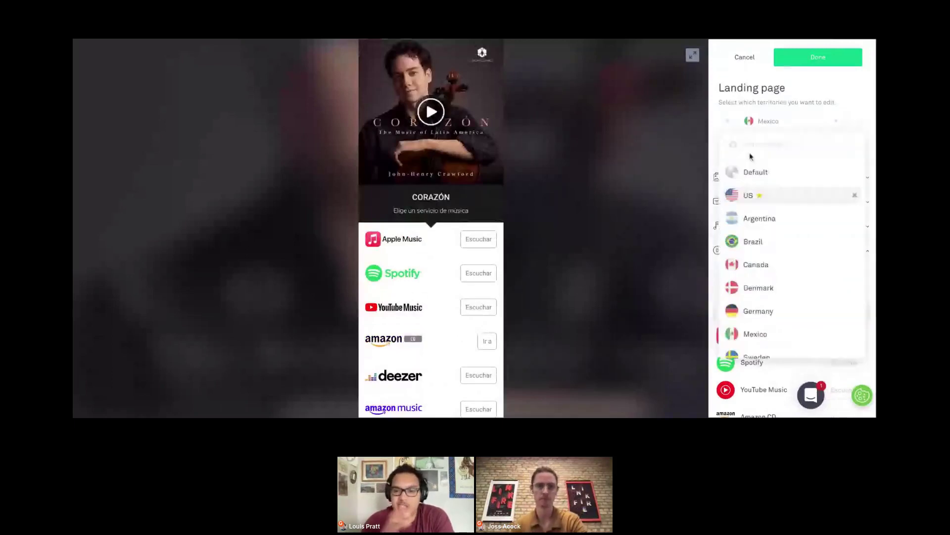
left_click(748, 171)
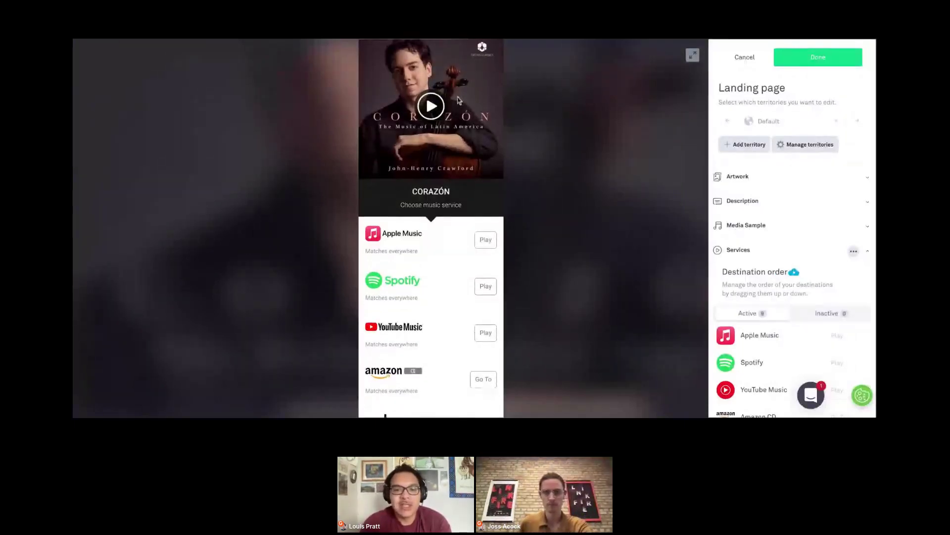
left_click(762, 226)
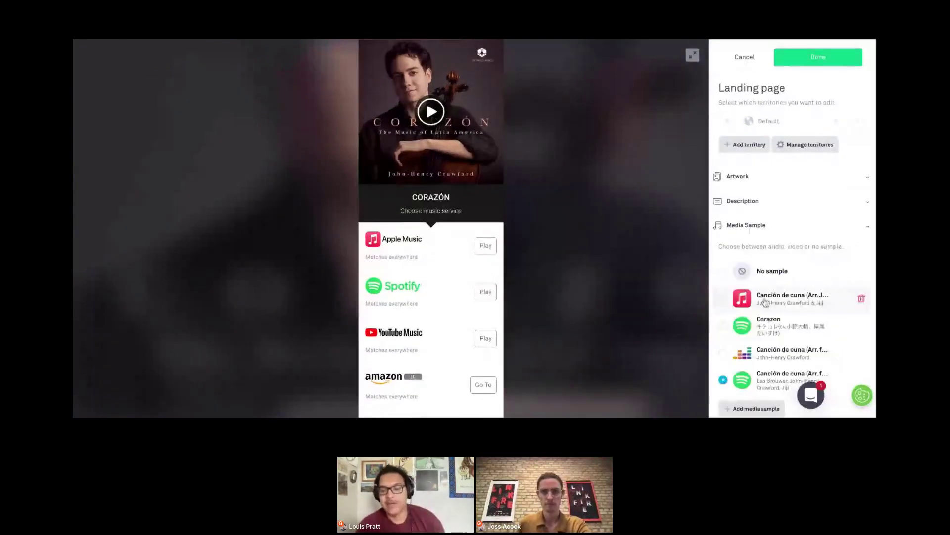
scroll(765, 302, "down", 1)
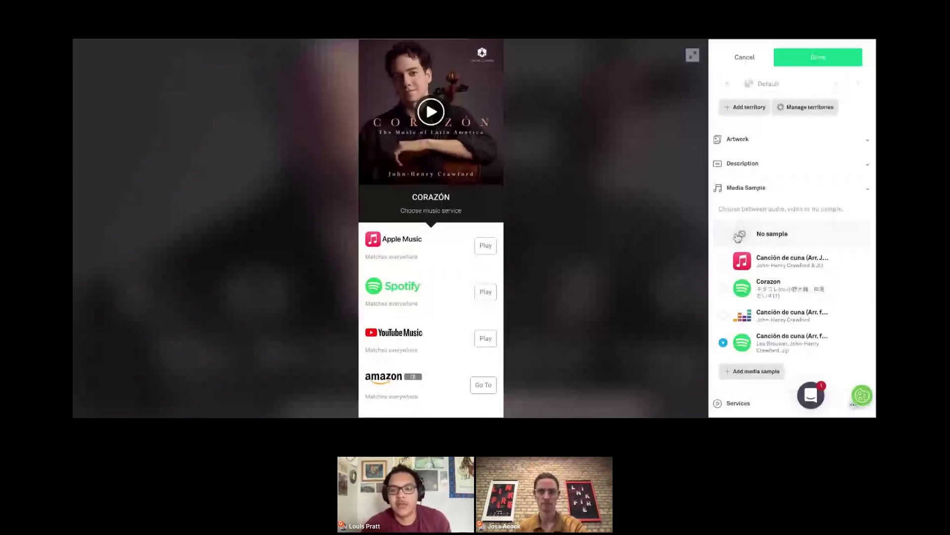
left_click(757, 168)
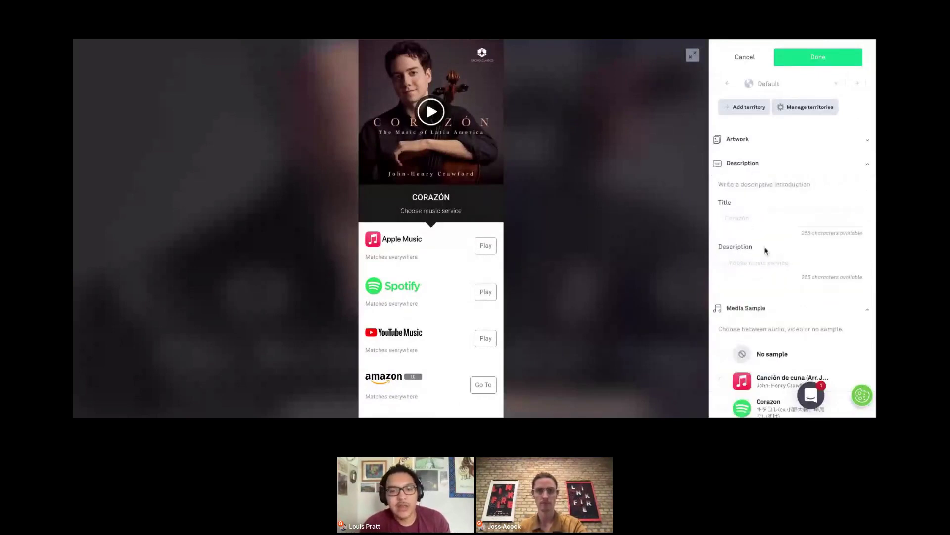